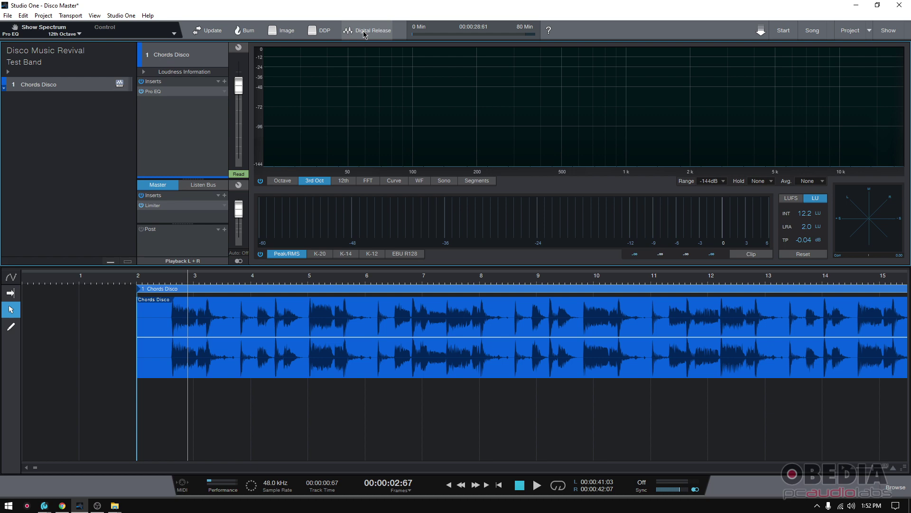
Bring up Digital Release settings and tick AIFF, FLAC, CAF and further formats alongside WAV and MP3.
{"action": "left_click", "coordinate": [365, 33]}
{"action": "left_click_drag", "start_coordinate": [418, 100], "coordinate": [419, 91]}
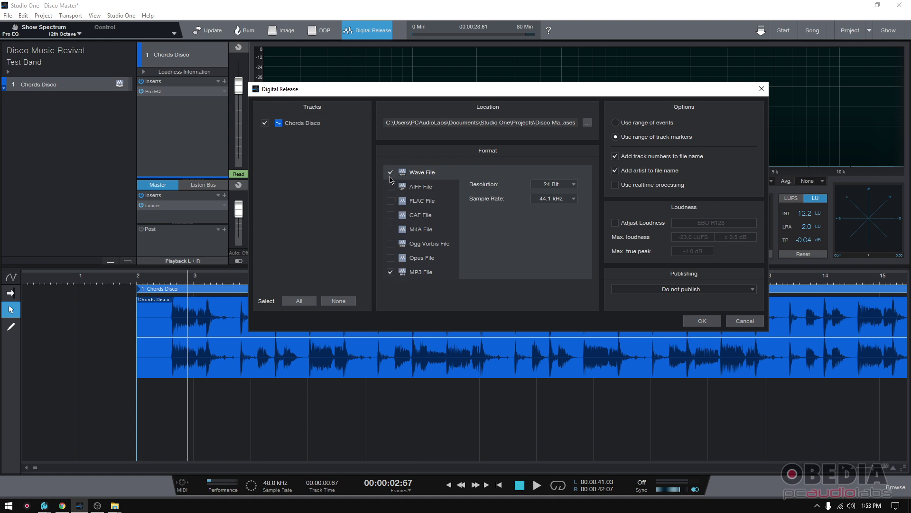
{"action": "left_click", "coordinate": [391, 186]}
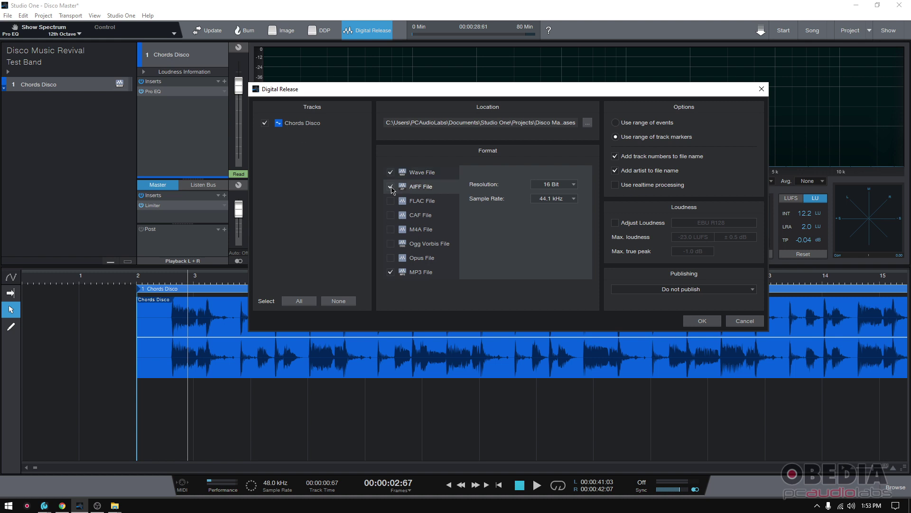
{"action": "left_click", "coordinate": [390, 201]}
{"action": "left_click", "coordinate": [390, 215]}
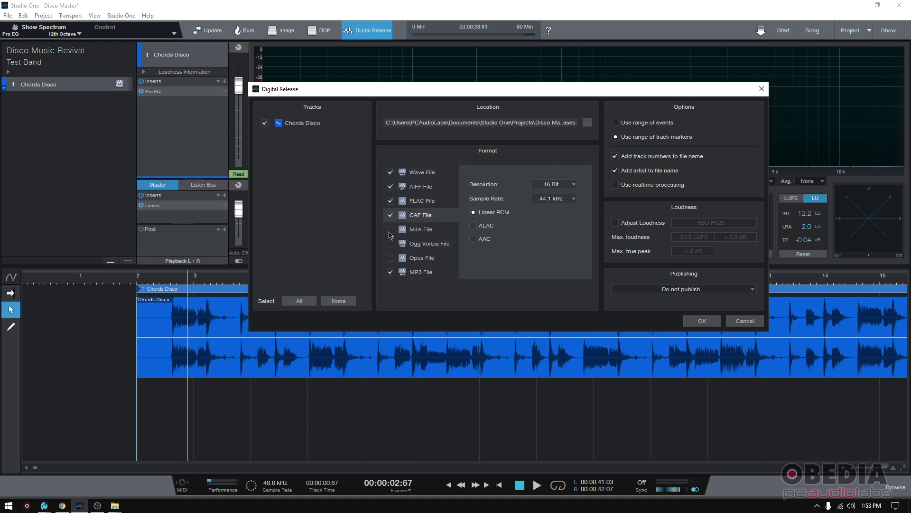
{"action": "left_click", "coordinate": [390, 244]}
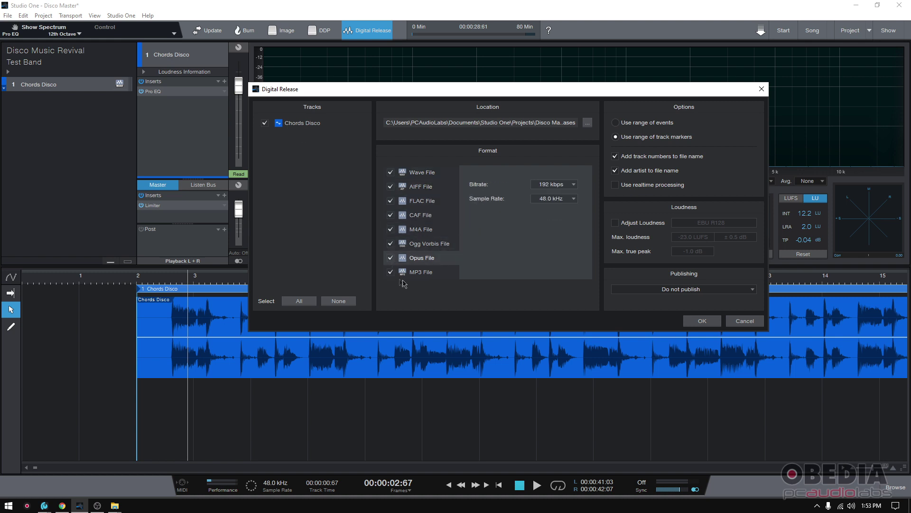
Review AIFF, CAF and WAV settings, then untick FLAC, CAF, M4A, Ogg Vorbis and Opus, leaving WAV, AIFF and MP3.
{"action": "left_click", "coordinate": [422, 187]}
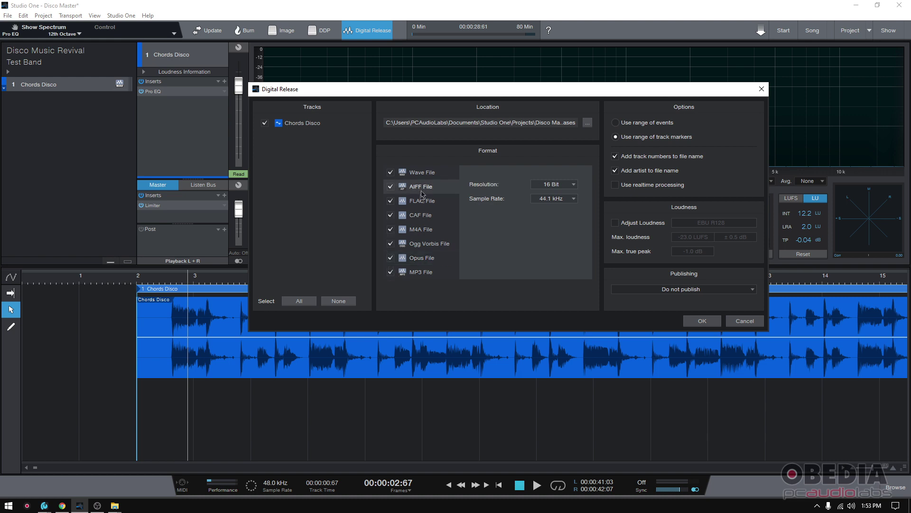
{"action": "left_click", "coordinate": [420, 215]}
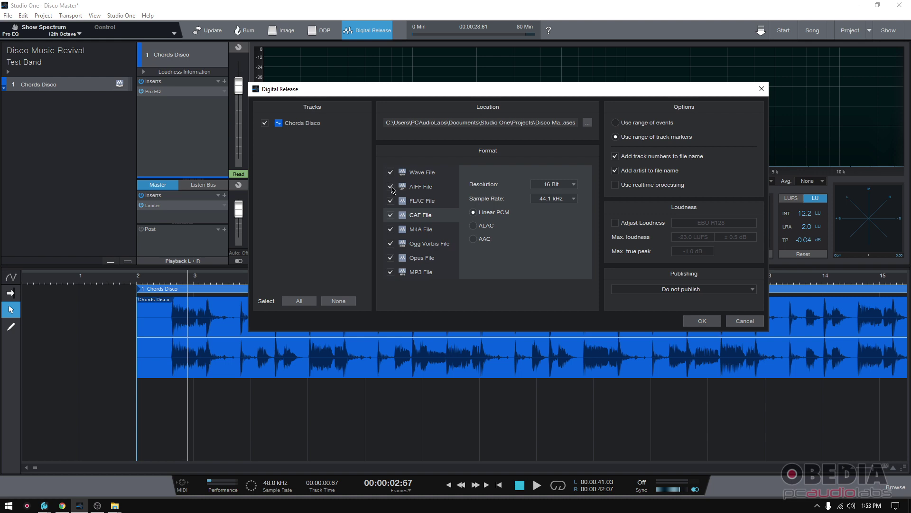
{"action": "left_click", "coordinate": [421, 174]}
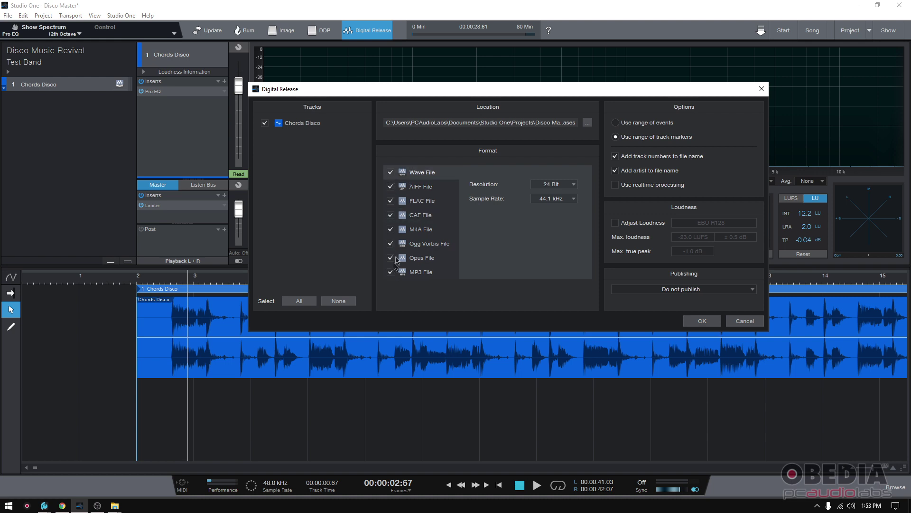
{"action": "left_click", "coordinate": [390, 201]}
{"action": "left_click", "coordinate": [391, 229]}
{"action": "left_click", "coordinate": [390, 257]}
{"action": "left_click", "coordinate": [416, 273]}
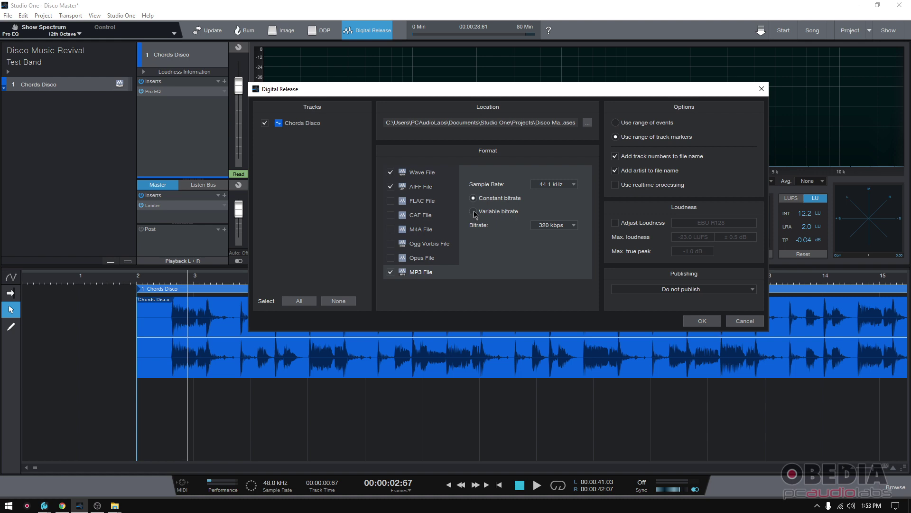
{"action": "left_click", "coordinate": [552, 225]}
{"action": "left_click", "coordinate": [552, 225]}
{"action": "left_click", "coordinate": [414, 188]}
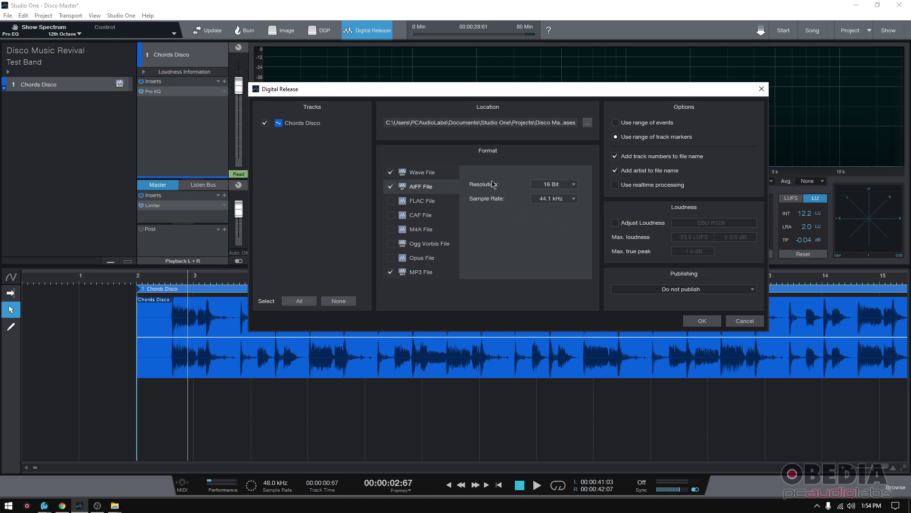
{"action": "left_click", "coordinate": [416, 172]}
{"action": "left_click", "coordinate": [421, 187]}
{"action": "left_click", "coordinate": [425, 187]}
{"action": "left_click", "coordinate": [425, 202]}
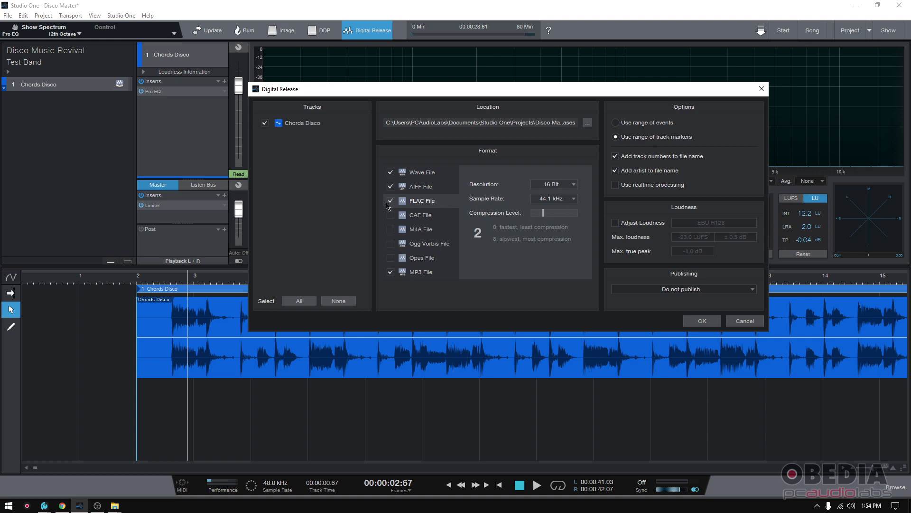
{"action": "left_click", "coordinate": [421, 177]}
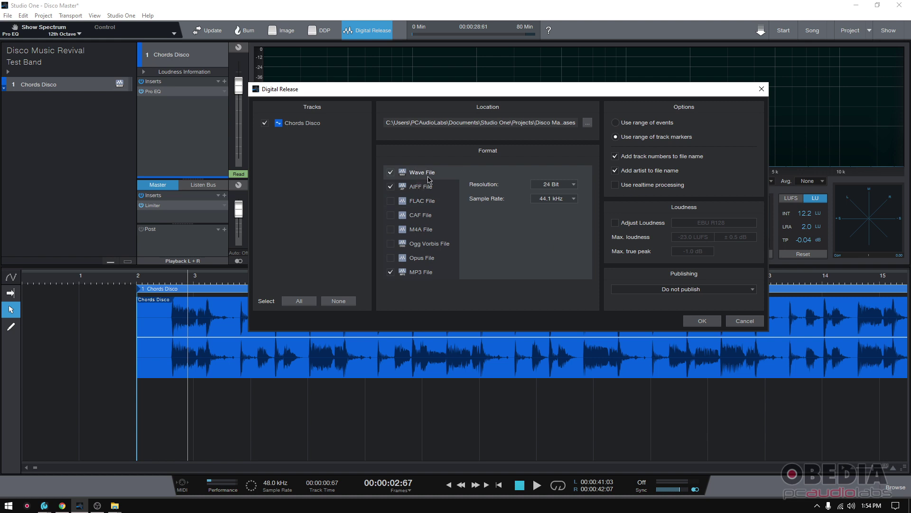
{"action": "left_click", "coordinate": [424, 188]}
{"action": "left_click", "coordinate": [433, 273]}
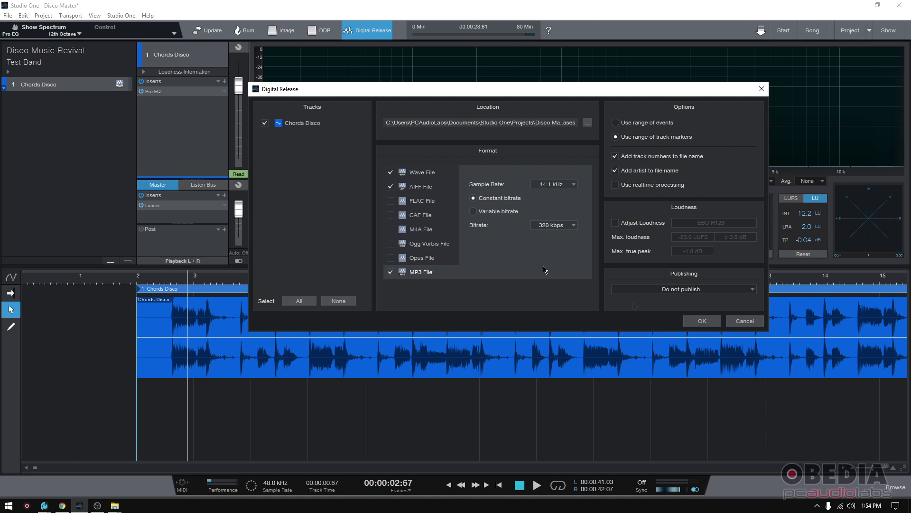
{"action": "left_click", "coordinate": [703, 320]}
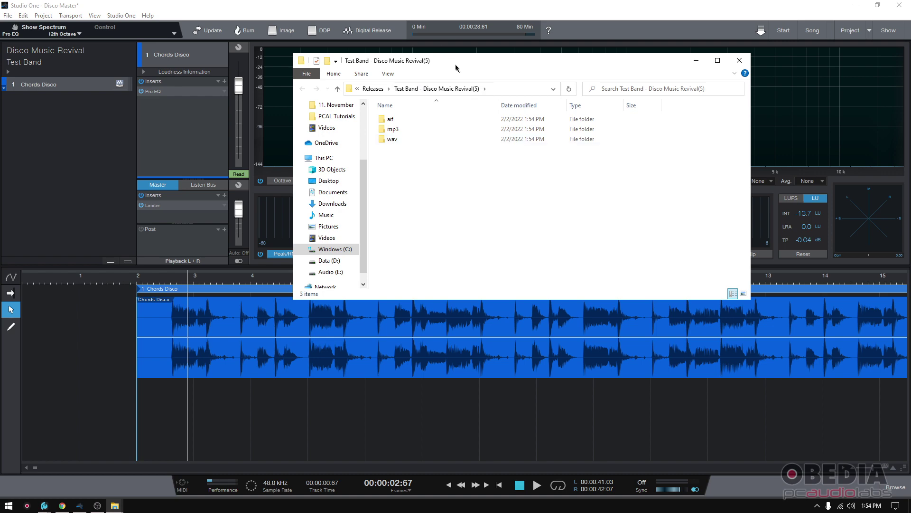
Move the File Explorer window showing the exported release folder aside.
{"action": "left_click_drag", "start_coordinate": [456, 65], "coordinate": [476, 95]}
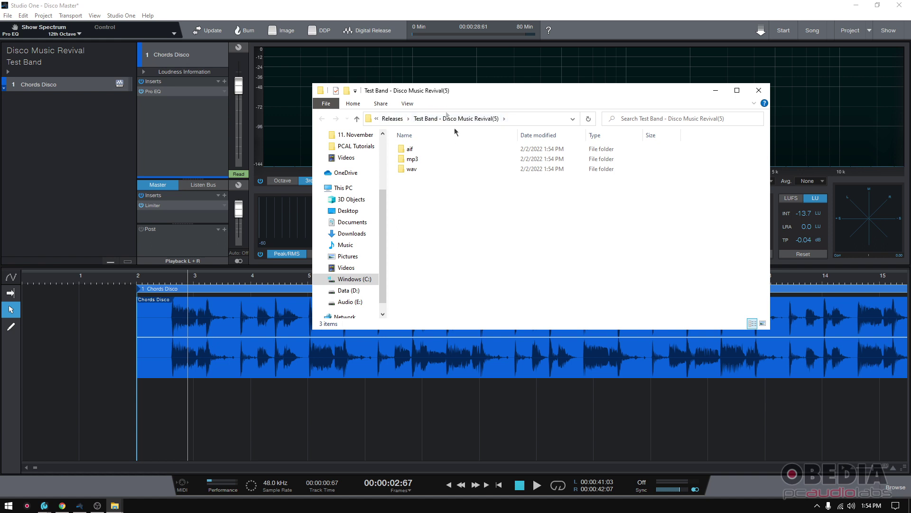
Go up to Studio One, then into Projects, Disco Master and its Releases folder.
{"action": "left_click", "coordinate": [393, 118]}
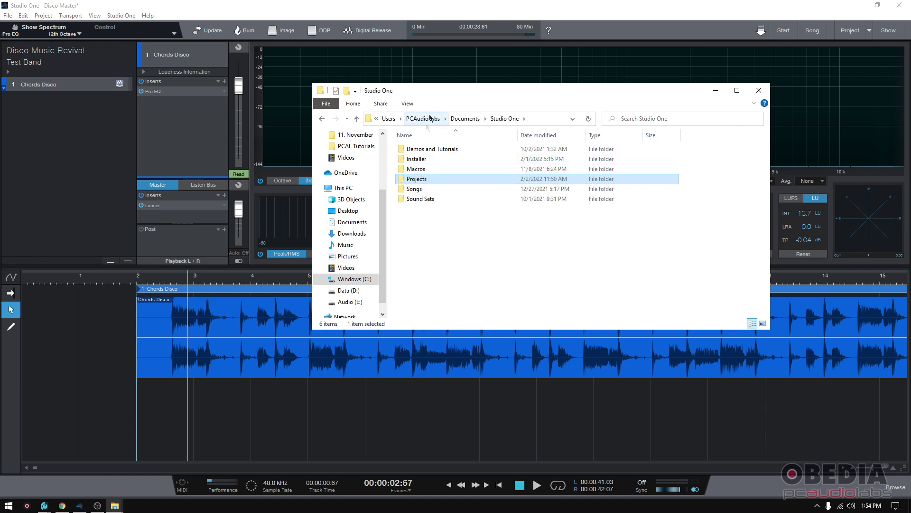
{"action": "double_click", "coordinate": [403, 179]}
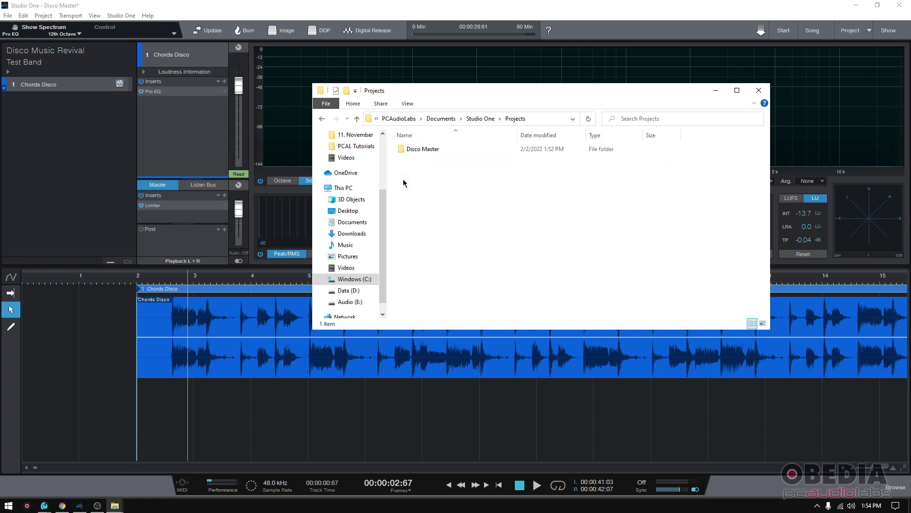
{"action": "mouse_move", "coordinate": [423, 149]}
{"action": "double_click", "coordinate": [417, 152]}
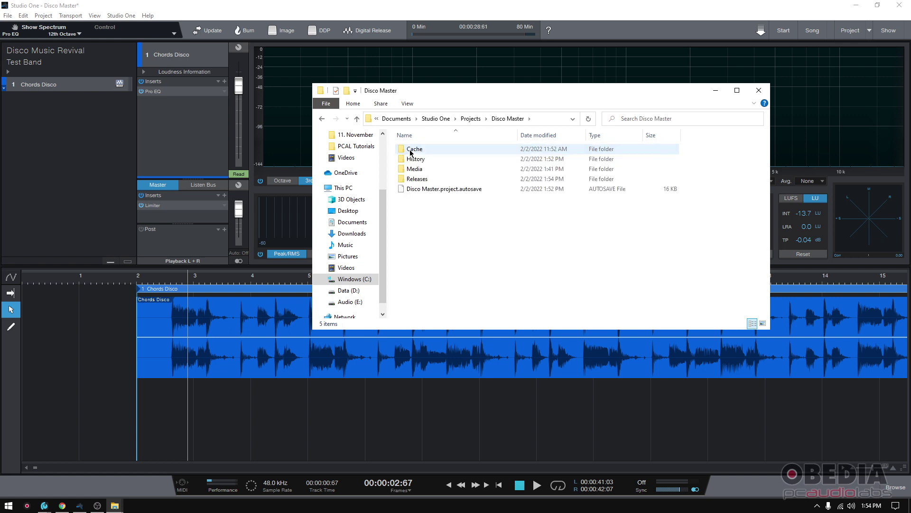
{"action": "double_click", "coordinate": [418, 178]}
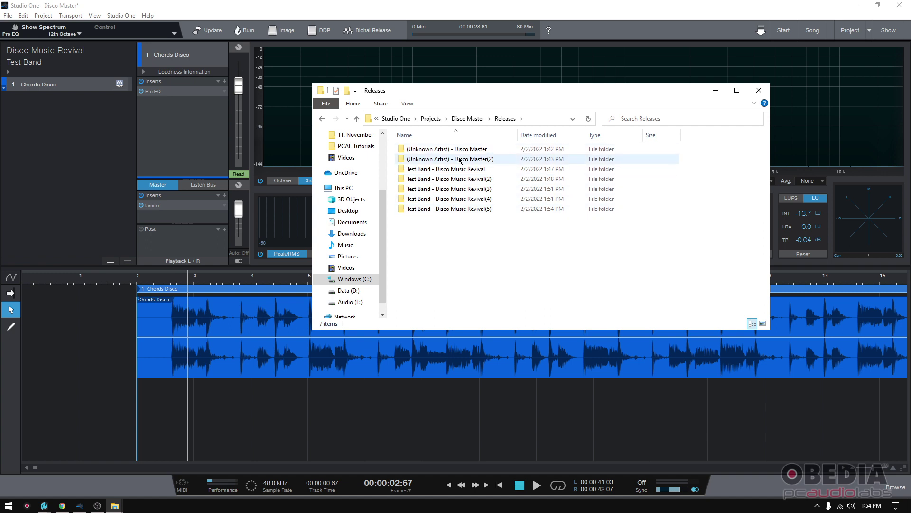
Enter the Disco Music Revival(5) release and check the wav and mp3 subfolders' exported files.
{"action": "double_click", "coordinate": [463, 209]}
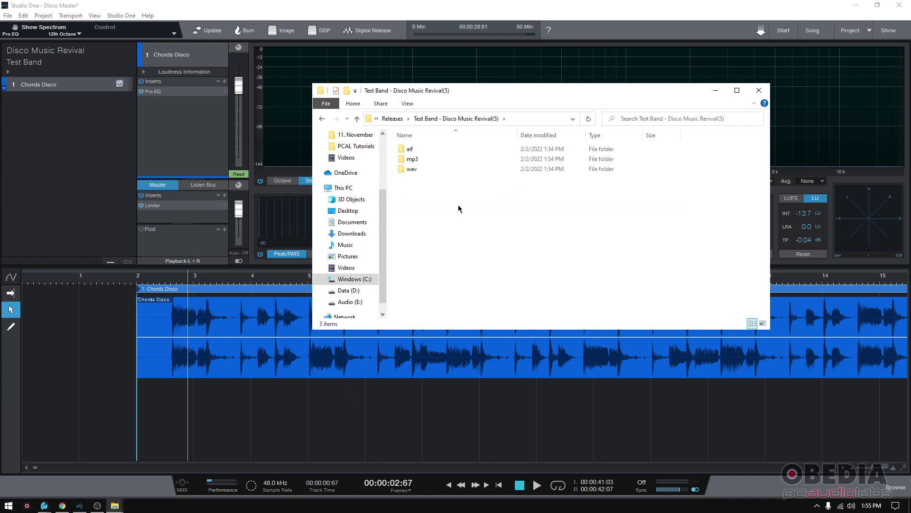
{"action": "double_click", "coordinate": [416, 171]}
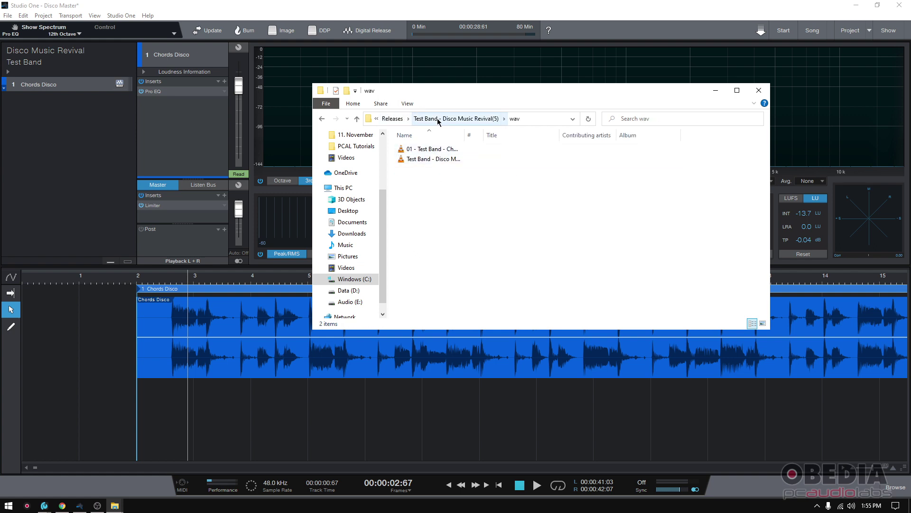
{"action": "left_click", "coordinate": [455, 118]}
{"action": "double_click", "coordinate": [414, 152]}
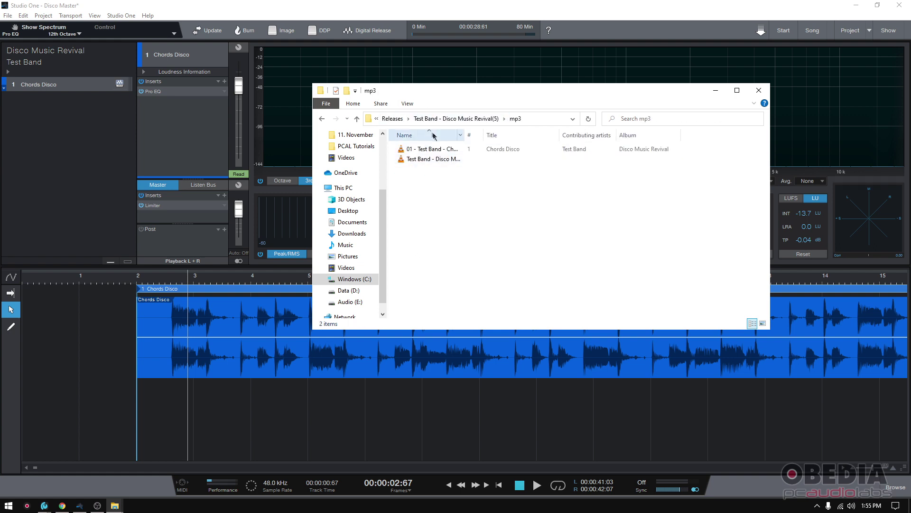
{"action": "left_click", "coordinate": [456, 118]}
Check the aif subfolder's exported files and return to the release folder.
{"action": "left_click", "coordinate": [410, 149]}
{"action": "double_click", "coordinate": [409, 149]}
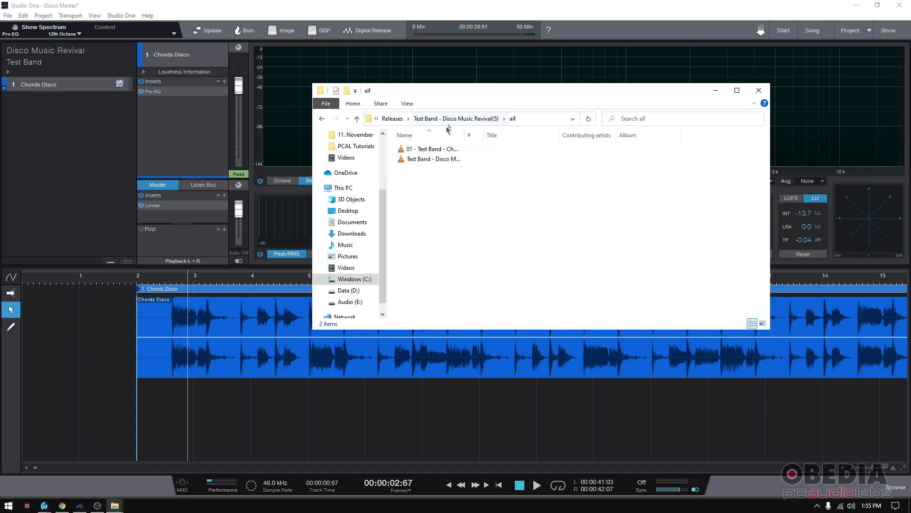
{"action": "left_click", "coordinate": [452, 119]}
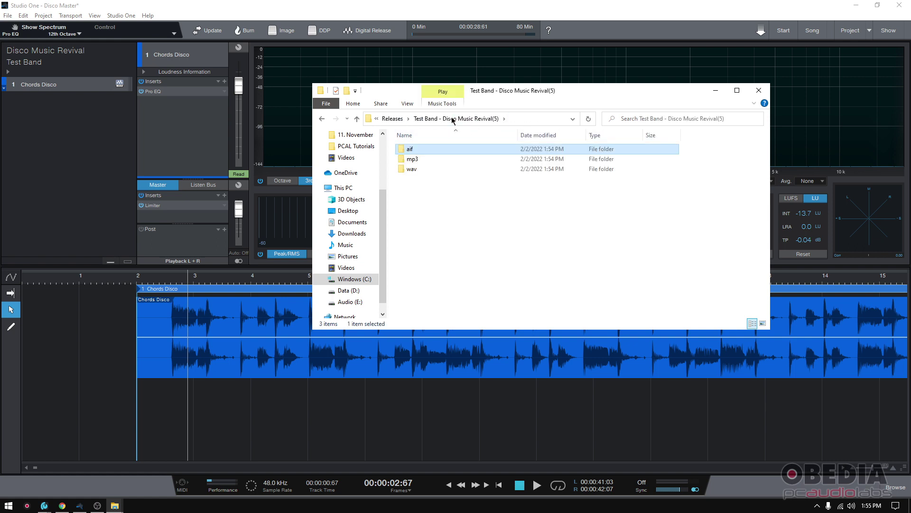